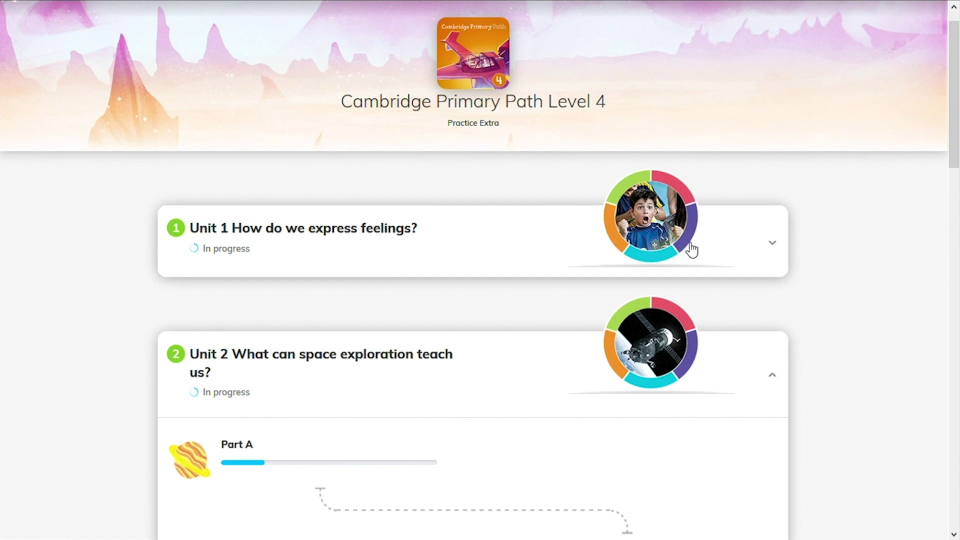
Expand Unit 1, How do we express feelings?, and review the list of Part A activities
{"action": "left_click", "coordinate": [772, 247]}
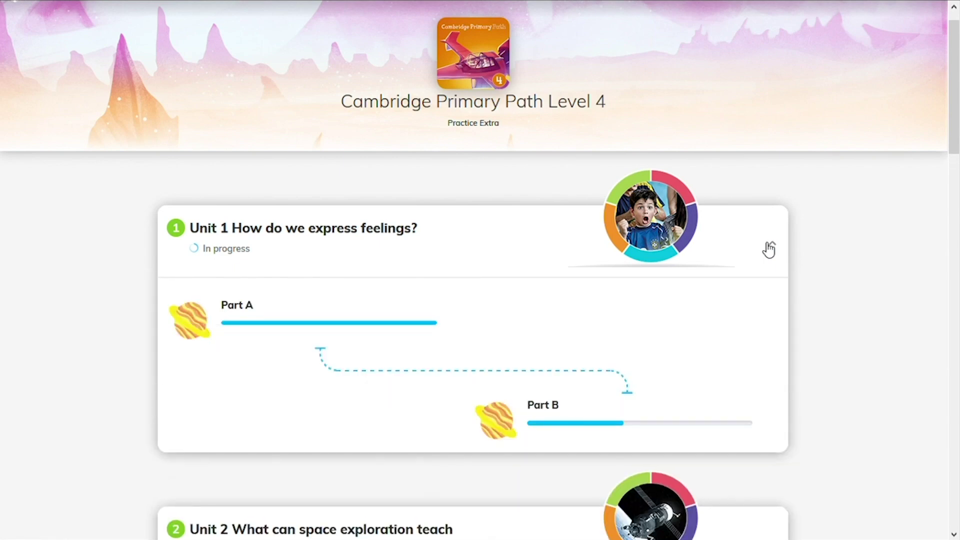
{"action": "left_click", "coordinate": [287, 328]}
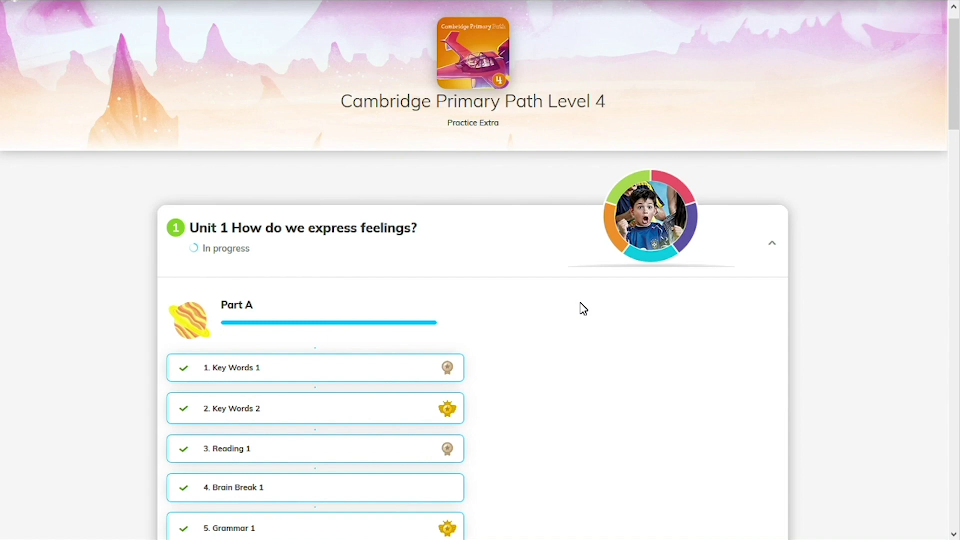
{"action": "scroll", "coordinate": [584, 309], "scroll_direction": "down", "scroll_amount": 1}
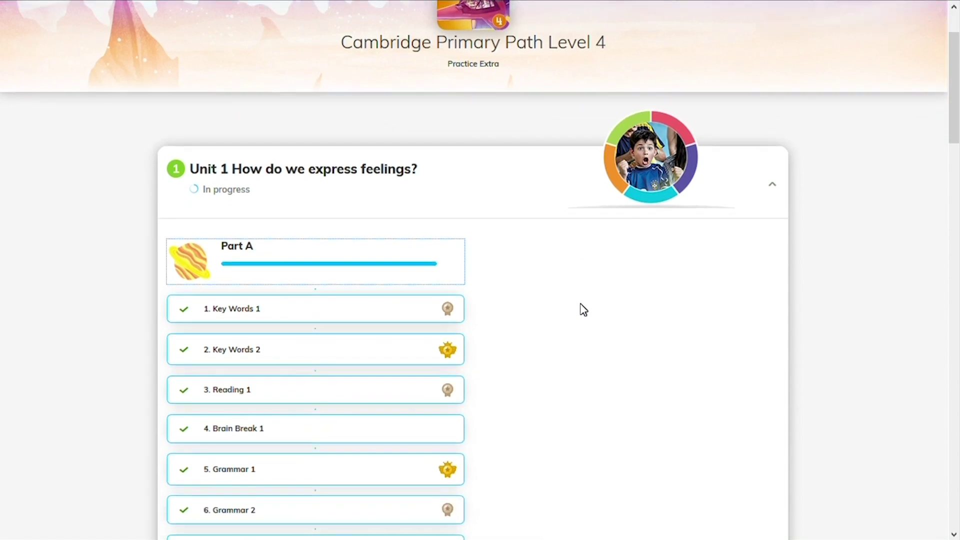
{"action": "scroll", "coordinate": [583, 309], "scroll_direction": "down", "scroll_amount": 1}
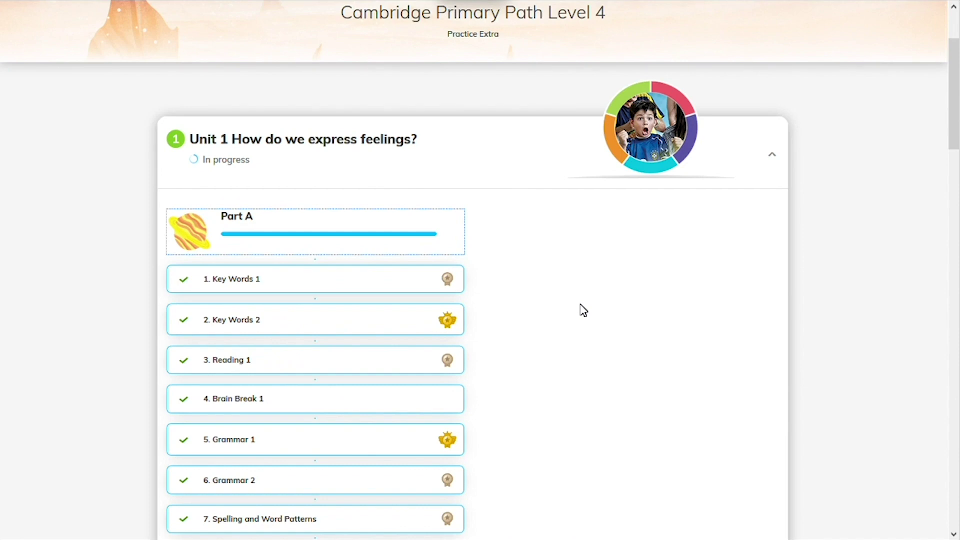
{"action": "scroll", "coordinate": [584, 309], "scroll_direction": "down", "scroll_amount": 6}
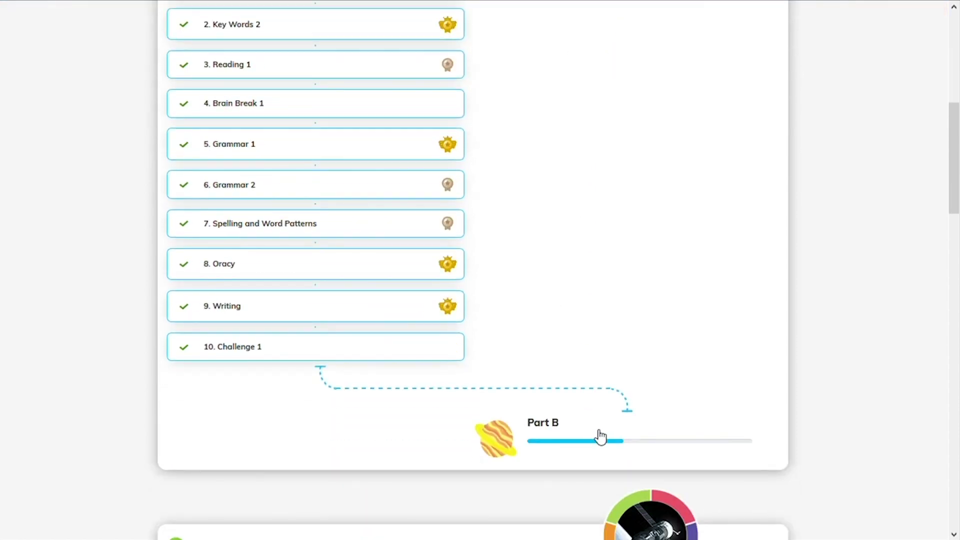
Expand Part B of Unit 1 and review its activities
{"action": "left_click", "coordinate": [607, 445]}
{"action": "scroll", "coordinate": [750, 379], "scroll_direction": "down", "scroll_amount": 5}
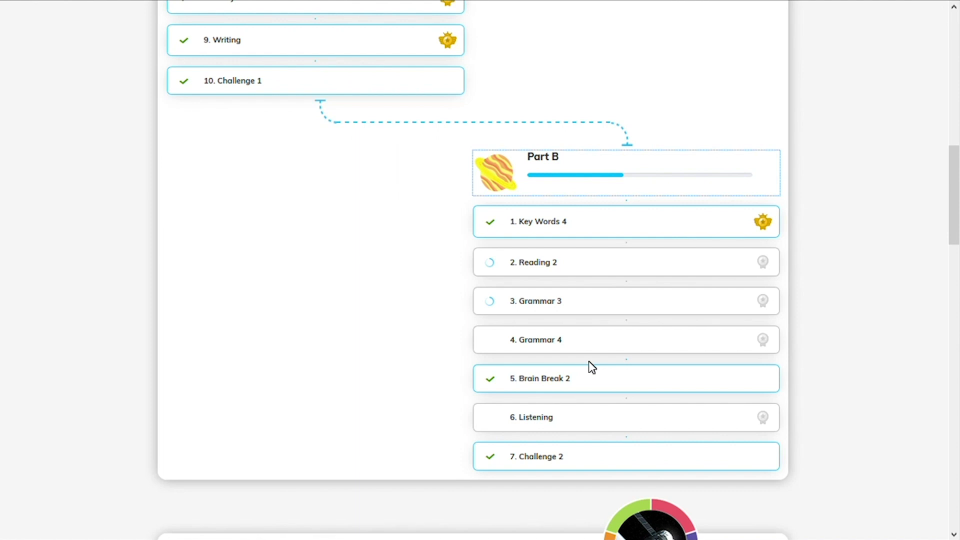
{"action": "scroll", "coordinate": [592, 367], "scroll_direction": "up", "scroll_amount": 6}
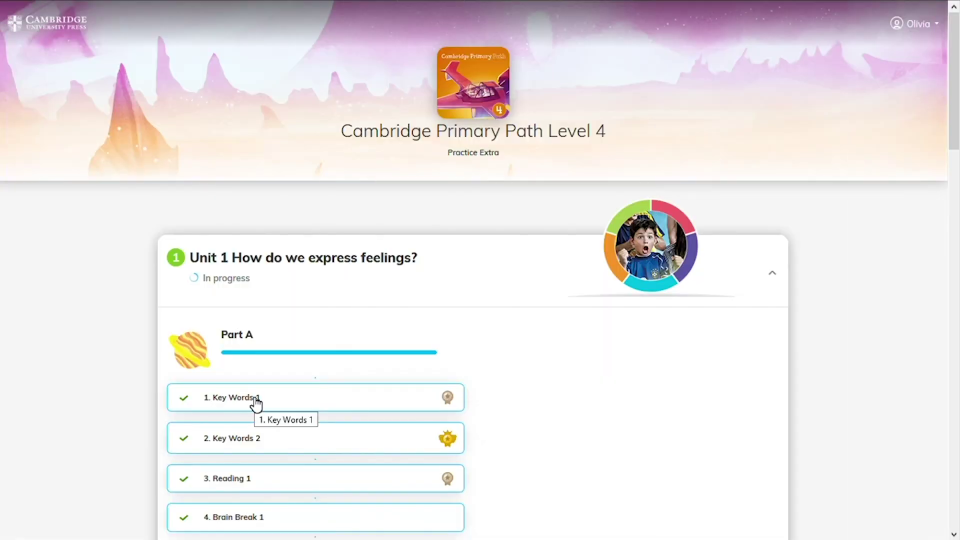
Open the Key Words 1 activity in Part A and play its accompanying video in full screen
{"action": "left_click", "coordinate": [256, 400]}
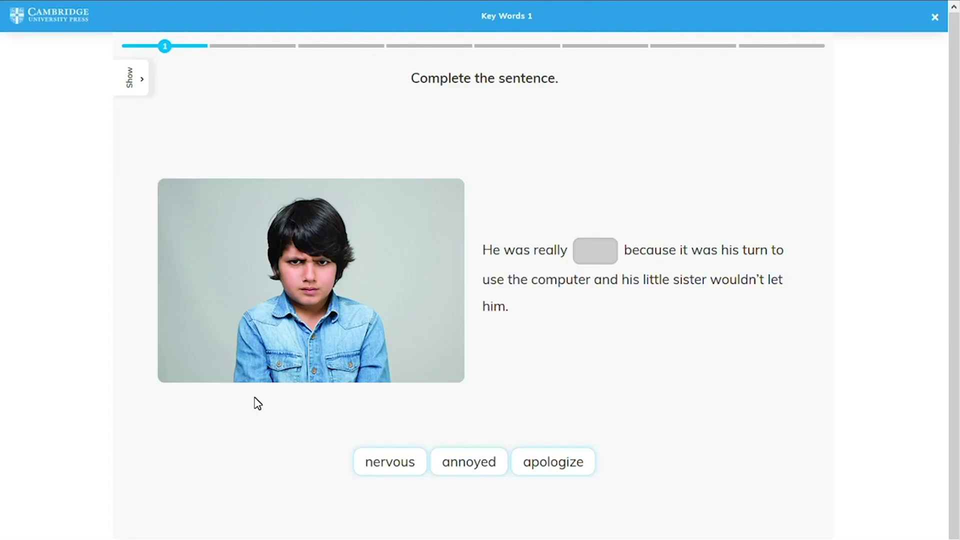
{"action": "left_click", "coordinate": [131, 92]}
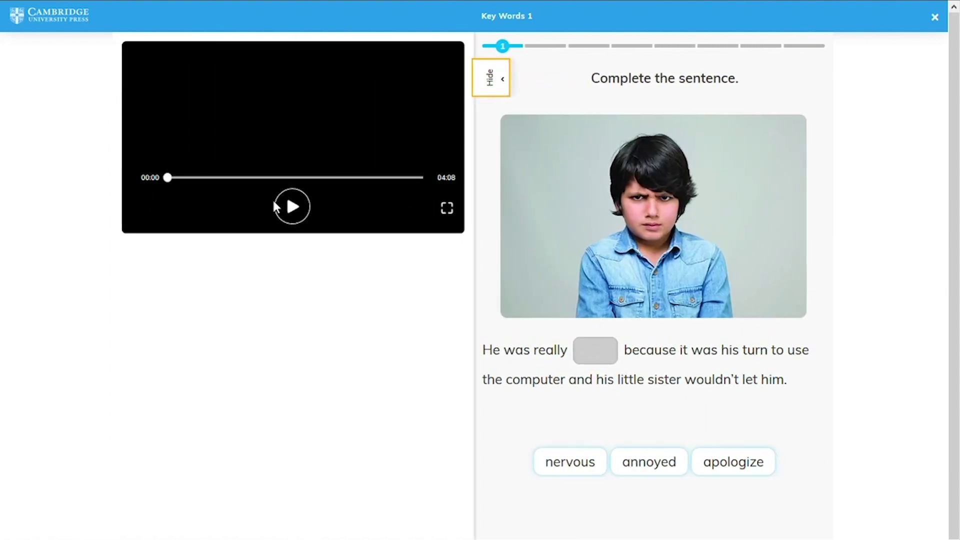
{"action": "left_click", "coordinate": [292, 207]}
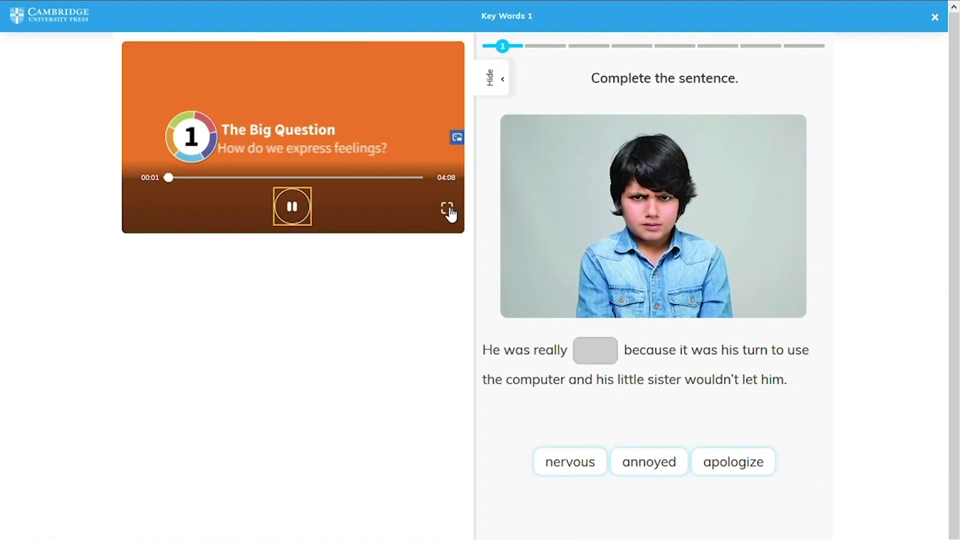
{"action": "left_click", "coordinate": [448, 208]}
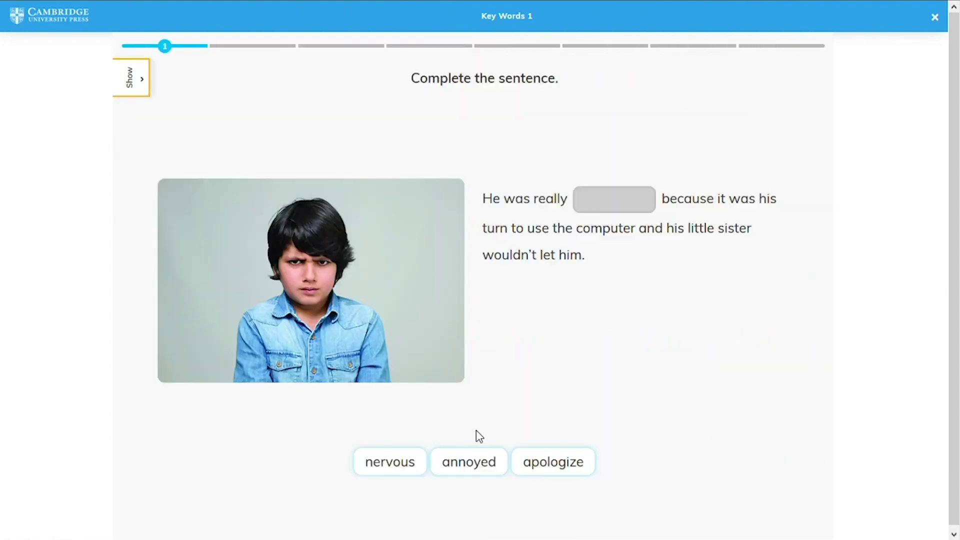
Complete the first Key Words 1 sentence with 'annoyed' and submit an answer to the second question
{"action": "left_click", "coordinate": [473, 466]}
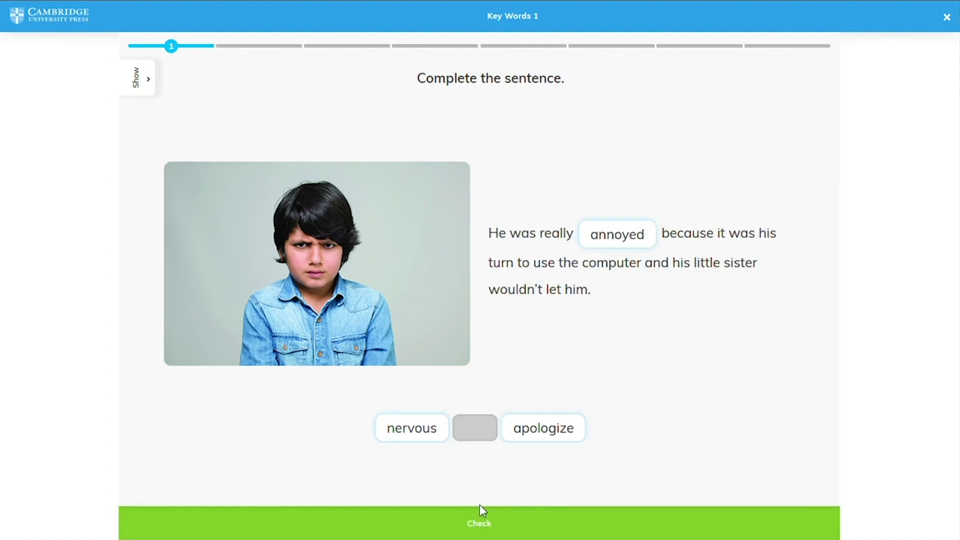
{"action": "left_click", "coordinate": [502, 532]}
{"action": "left_click", "coordinate": [485, 530]}
{"action": "left_click", "coordinate": [500, 324]}
{"action": "left_click", "coordinate": [503, 525]}
{"action": "left_click", "coordinate": [504, 526]}
Answer 'shake' for the definition in question 3 and submit the picture of the smiling, sweating child for 'nervous' in question 4
{"action": "left_click", "coordinate": [523, 252]}
{"action": "left_click", "coordinate": [516, 532]}
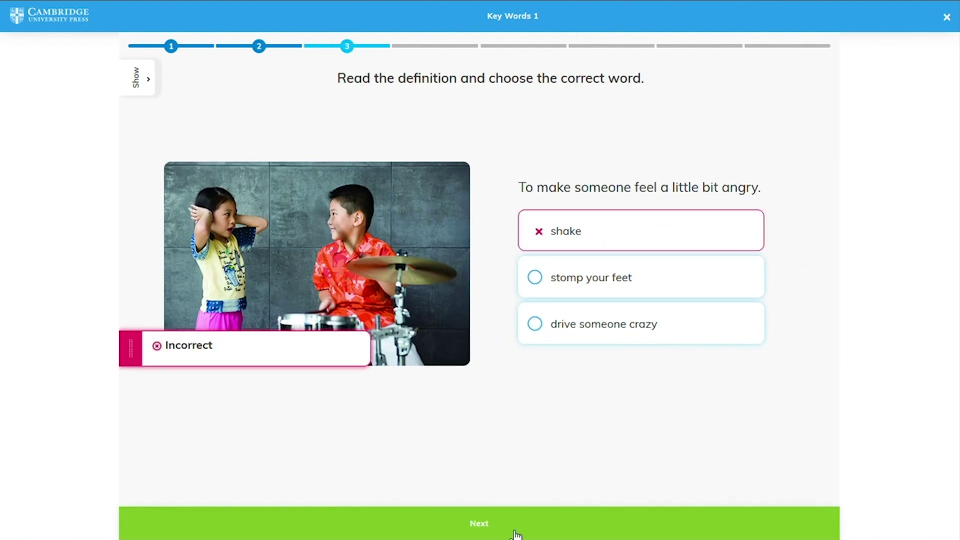
{"action": "left_click", "coordinate": [515, 534]}
{"action": "left_click", "coordinate": [499, 304]}
{"action": "left_click", "coordinate": [514, 531]}
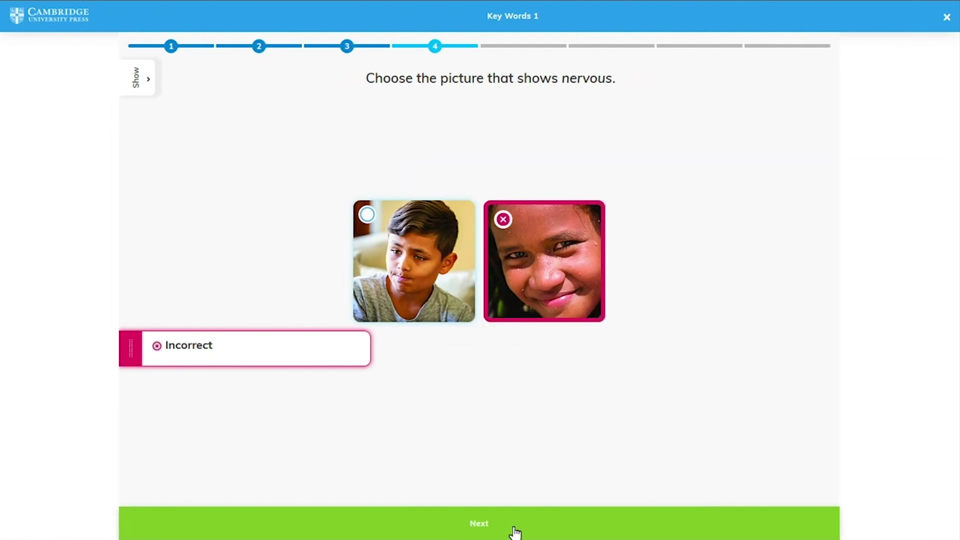
{"action": "left_click", "coordinate": [514, 532]}
Submit 'tantrum' for the classroom picture in question 5 and complete the word 'smile' with 'ile' in question 6
{"action": "left_click", "coordinate": [592, 284]}
{"action": "left_click", "coordinate": [526, 522]}
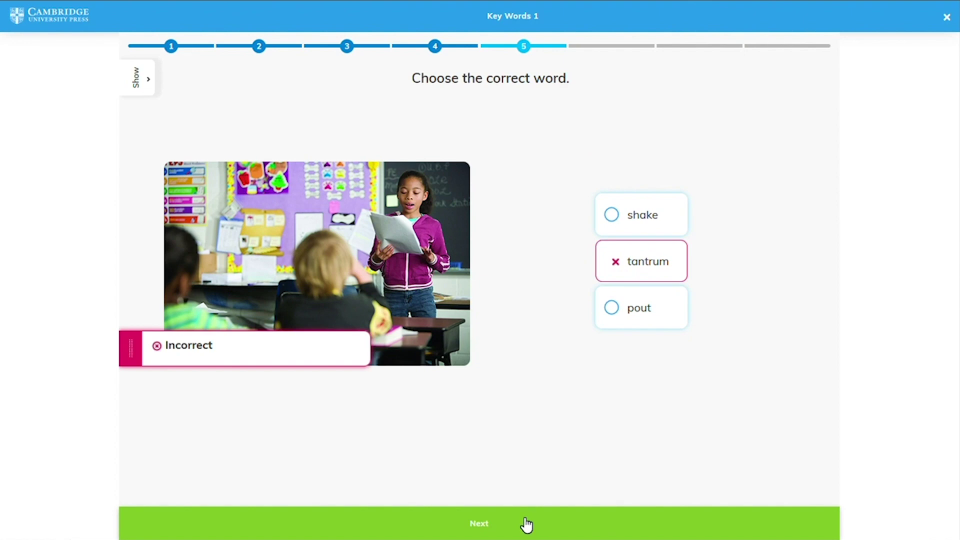
{"action": "left_click", "coordinate": [525, 523]}
{"action": "left_click", "coordinate": [525, 462]}
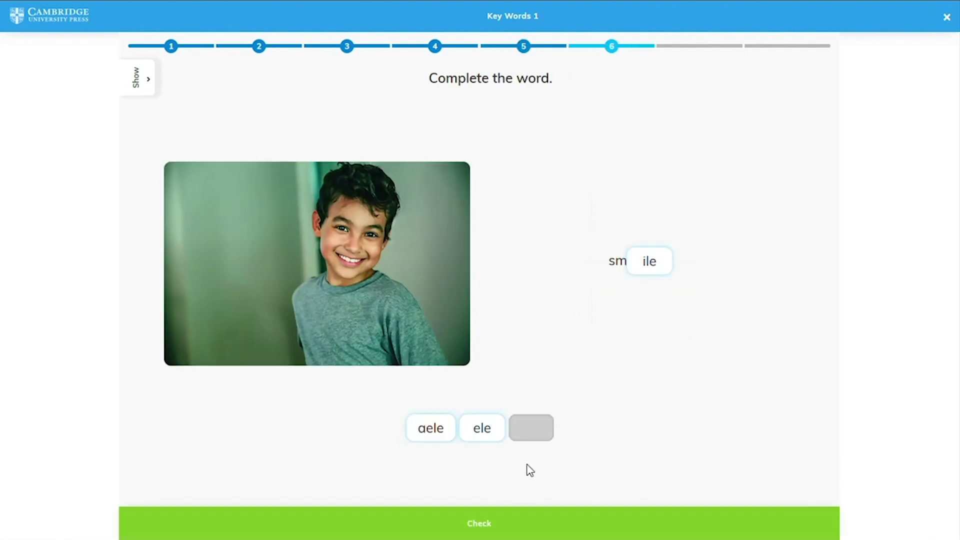
{"action": "left_click", "coordinate": [494, 531]}
{"action": "left_click", "coordinate": [494, 531]}
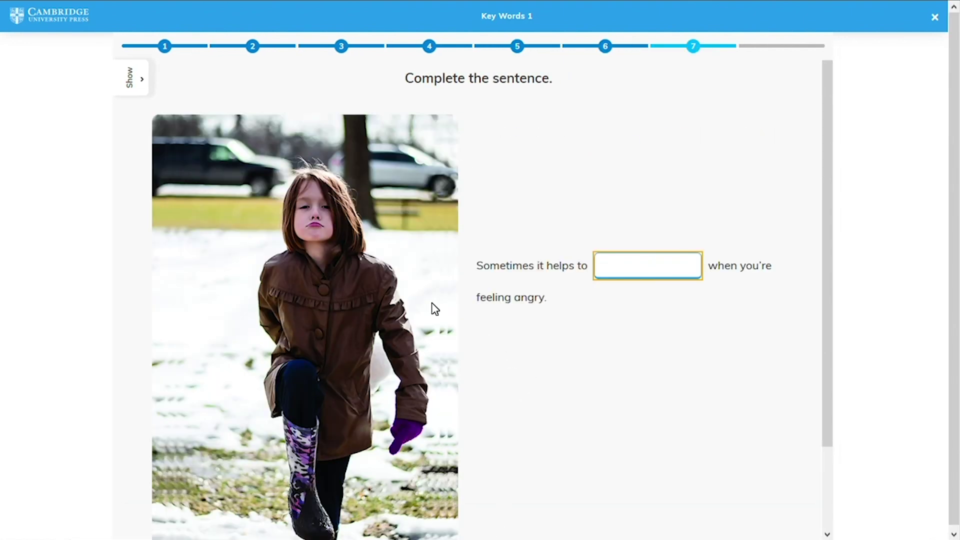
Answer question 7 with 'cry' and question 8 with the classroom picture, then finish and close Key Words 1
{"action": "type", "text": "cry"}
{"action": "left_click", "coordinate": [478, 523]}
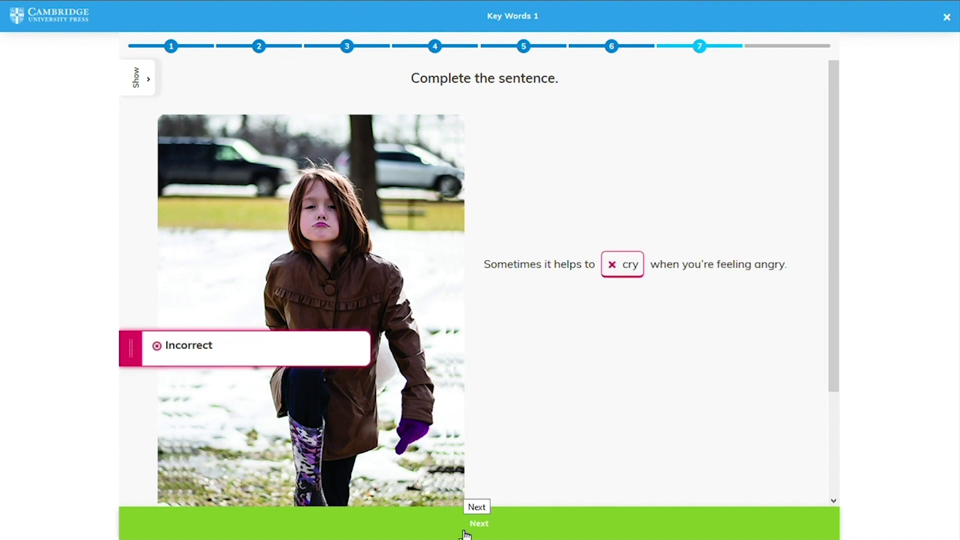
{"action": "left_click", "coordinate": [475, 531]}
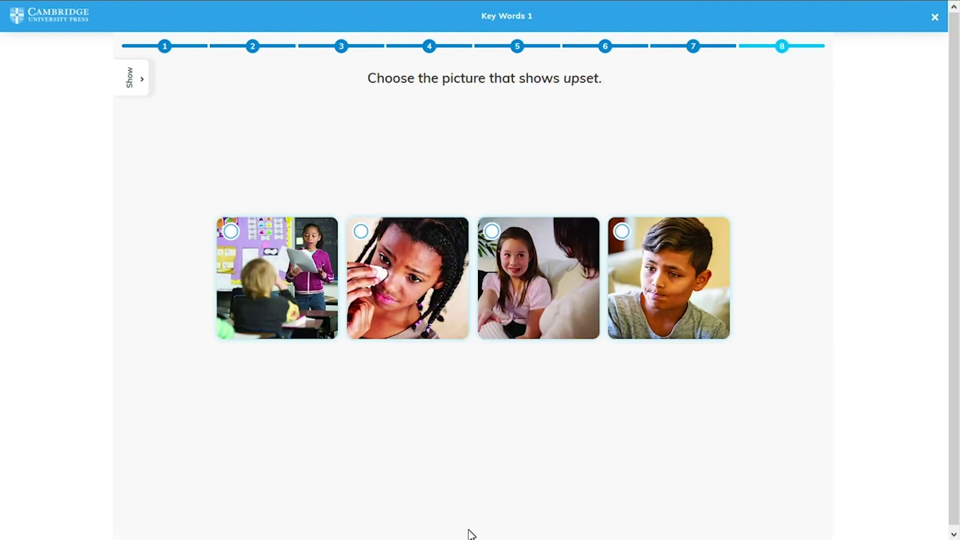
{"action": "left_click", "coordinate": [231, 233]}
{"action": "left_click", "coordinate": [542, 521]}
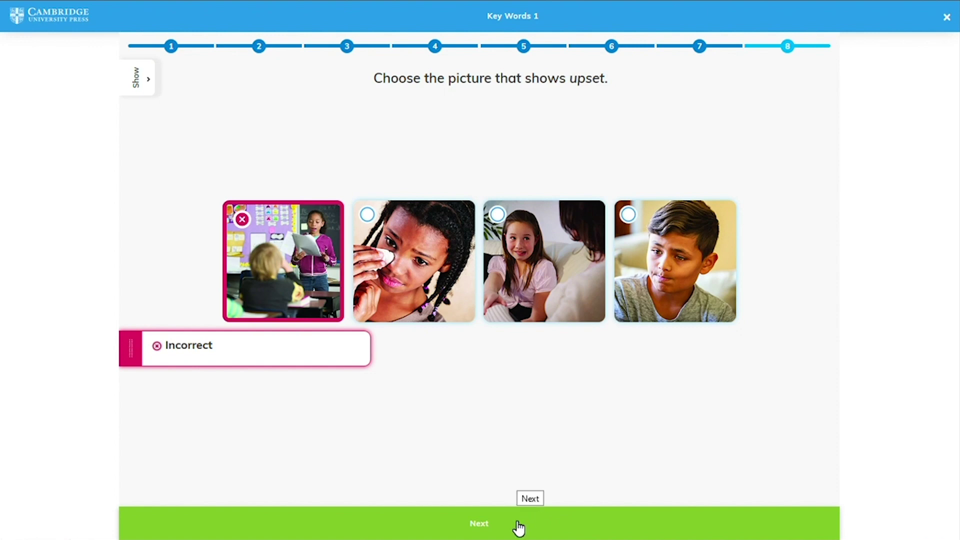
{"action": "left_click", "coordinate": [519, 525]}
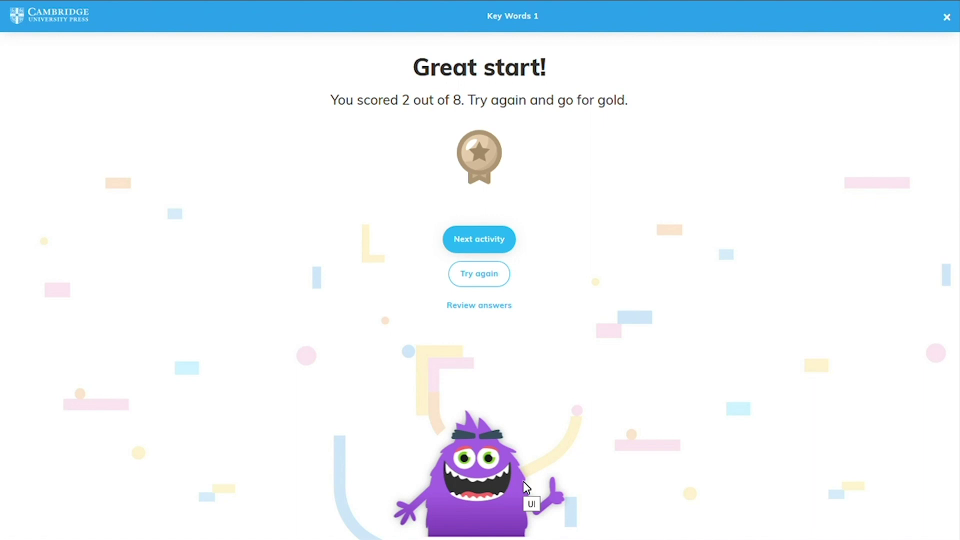
{"action": "left_click", "coordinate": [947, 17]}
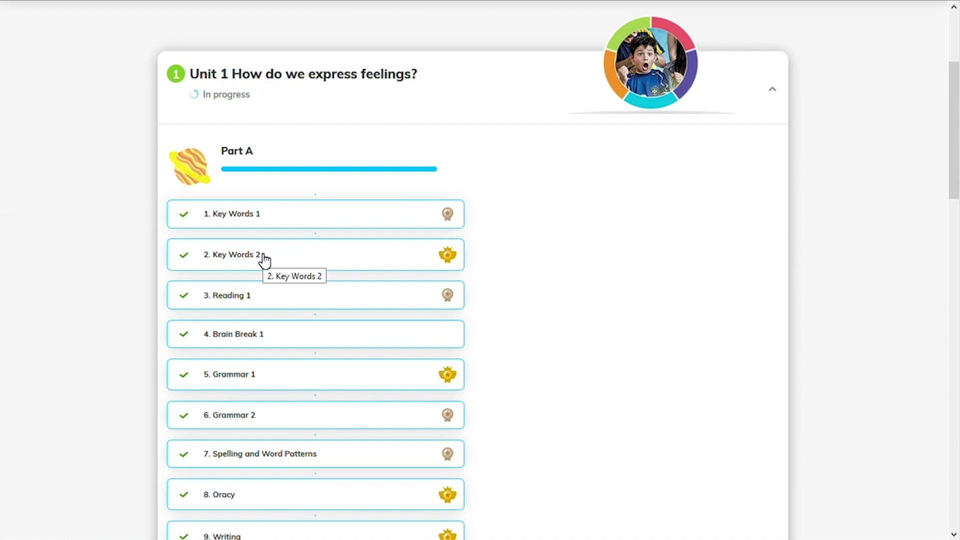
Open Key Words 2 and submit the definition of 'hug' about putting your arms around someone
{"action": "left_click", "coordinate": [263, 259]}
{"action": "left_click", "coordinate": [499, 350]}
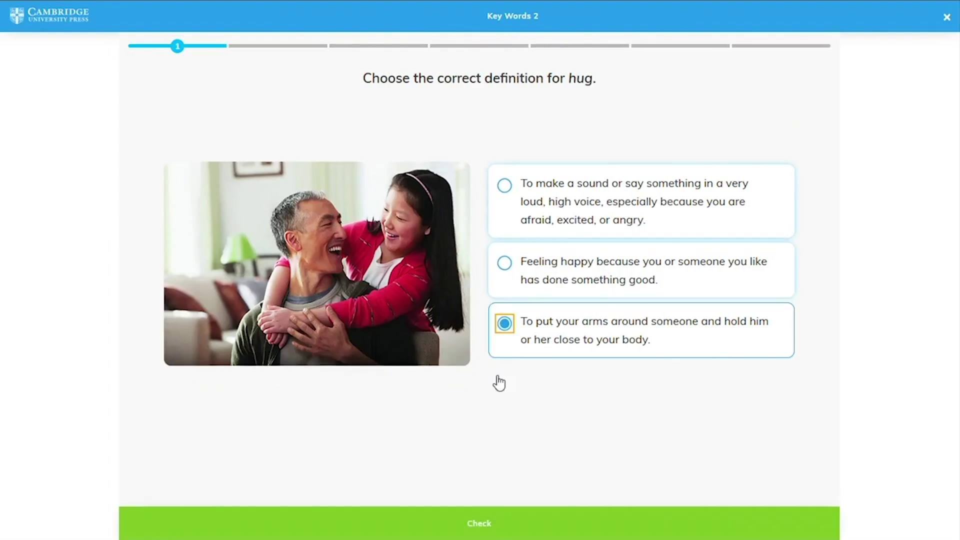
{"action": "left_click", "coordinate": [488, 530]}
{"action": "left_click", "coordinate": [488, 531]}
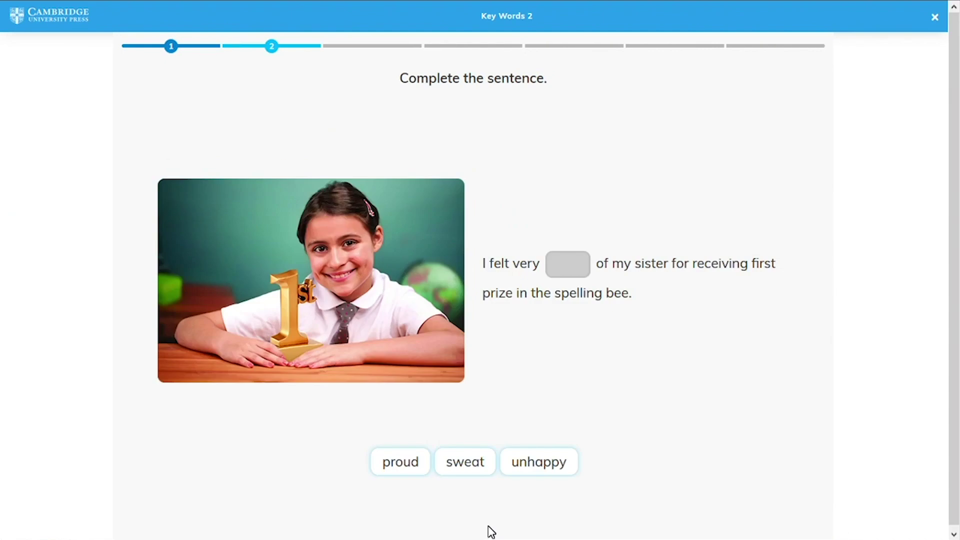
Complete the spelling bee sentence with 'proud' and submit the picture of the boy with crossed arms for 'pout'
{"action": "left_click", "coordinate": [406, 457]}
{"action": "left_click", "coordinate": [532, 524]}
{"action": "left_click", "coordinate": [521, 525]}
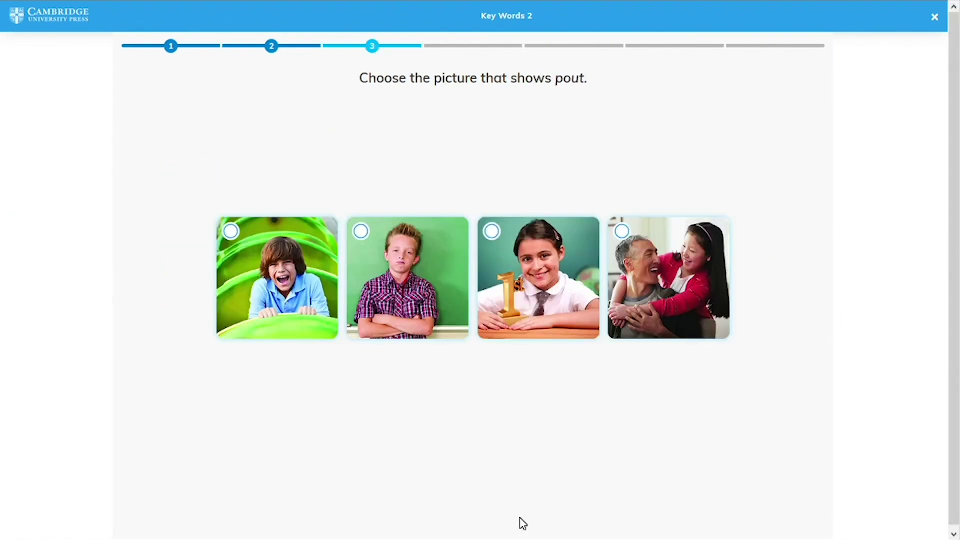
{"action": "left_click", "coordinate": [361, 233]}
{"action": "left_click", "coordinate": [504, 523]}
{"action": "left_click", "coordinate": [503, 522]}
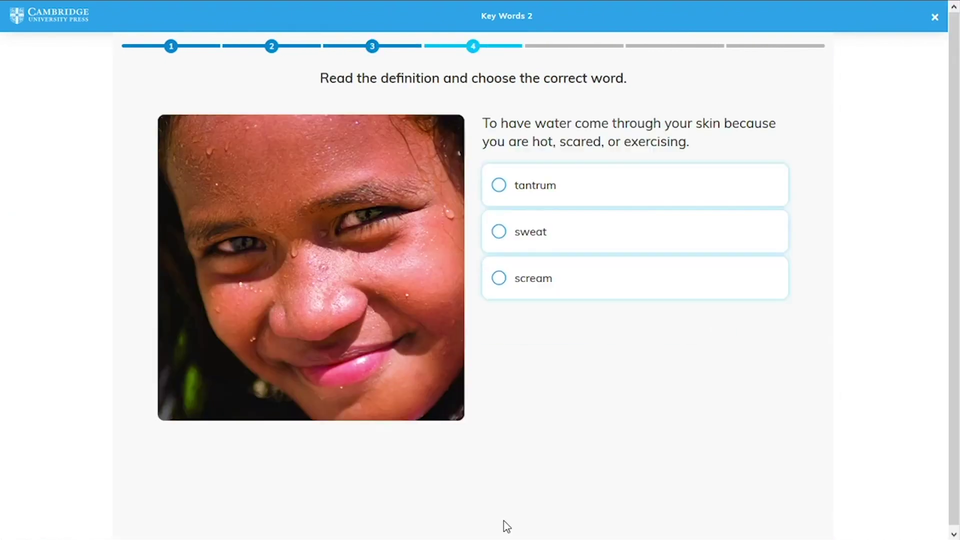
Submit 'scream' for the definition about water coming through the skin and complete the word 'unhappy' with the prefix 'un'
{"action": "left_click", "coordinate": [530, 289]}
{"action": "left_click", "coordinate": [484, 525]}
{"action": "left_click", "coordinate": [484, 526]}
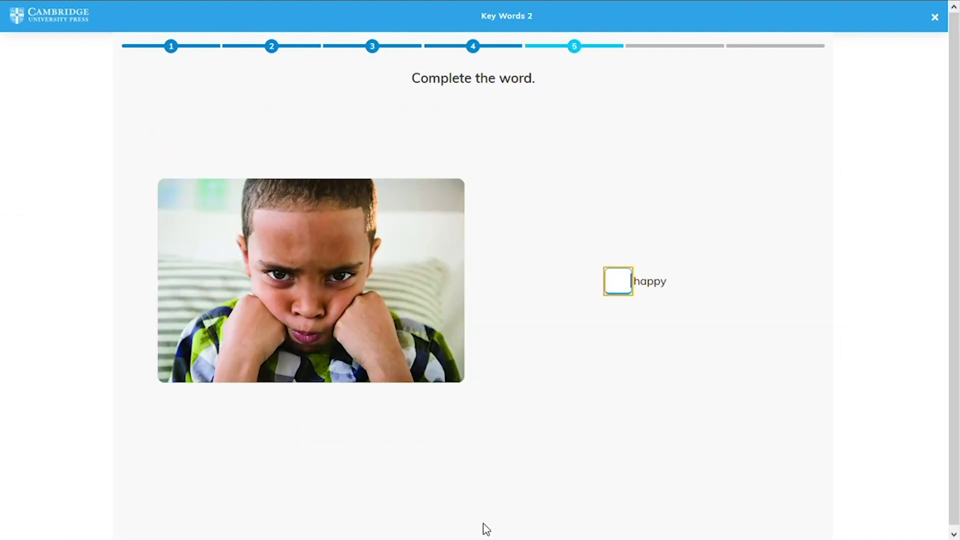
{"action": "type", "text": "un"}
{"action": "left_click", "coordinate": [480, 525]}
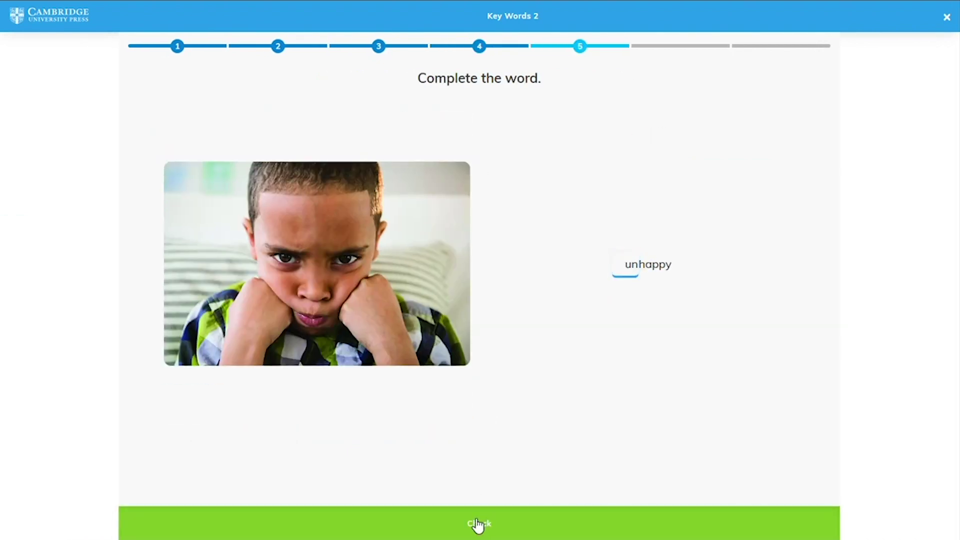
{"action": "left_click", "coordinate": [479, 528]}
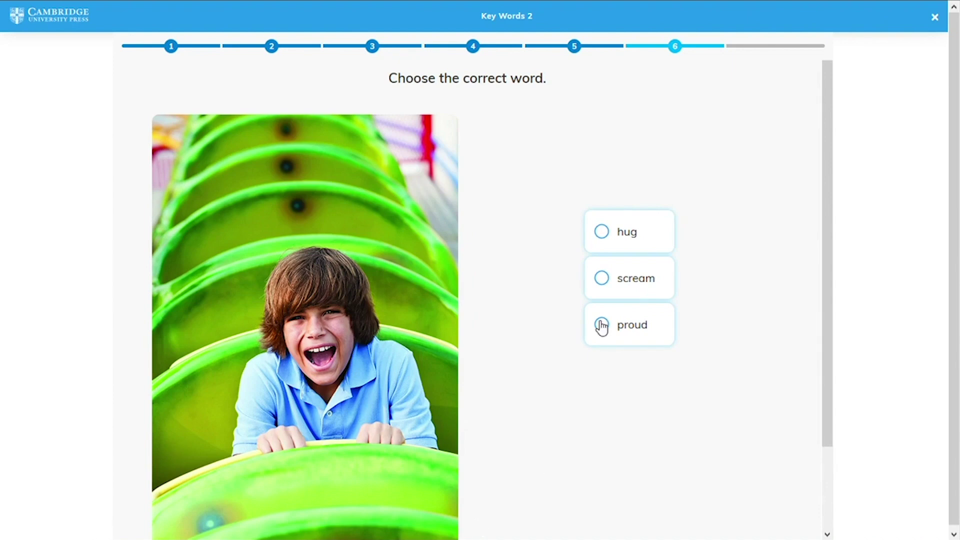
Submit 'scream' for the green ride picture and 'tantrum' for the angry boy picture to finish Key Words 2
{"action": "left_click", "coordinate": [603, 276]}
{"action": "left_click", "coordinate": [485, 523]}
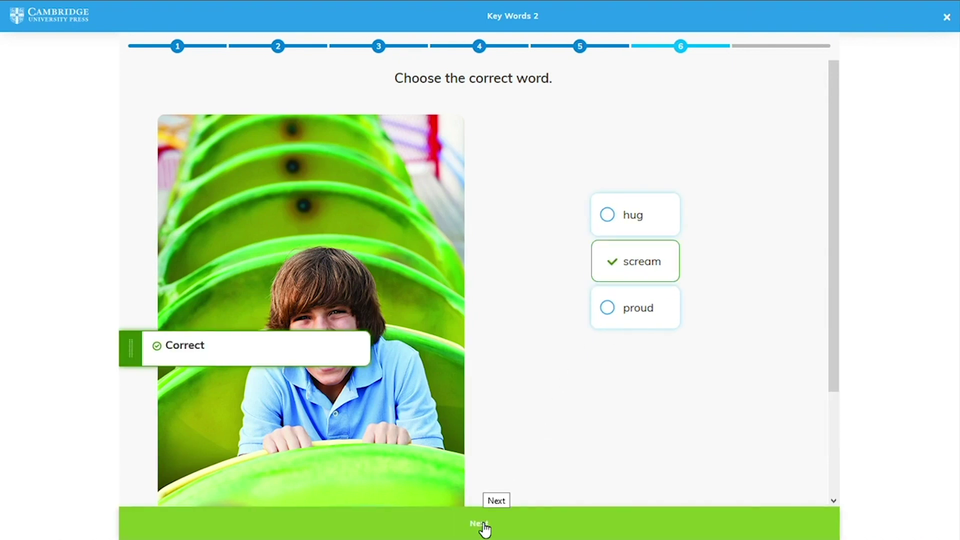
{"action": "left_click", "coordinate": [484, 524]}
{"action": "left_click", "coordinate": [598, 278]}
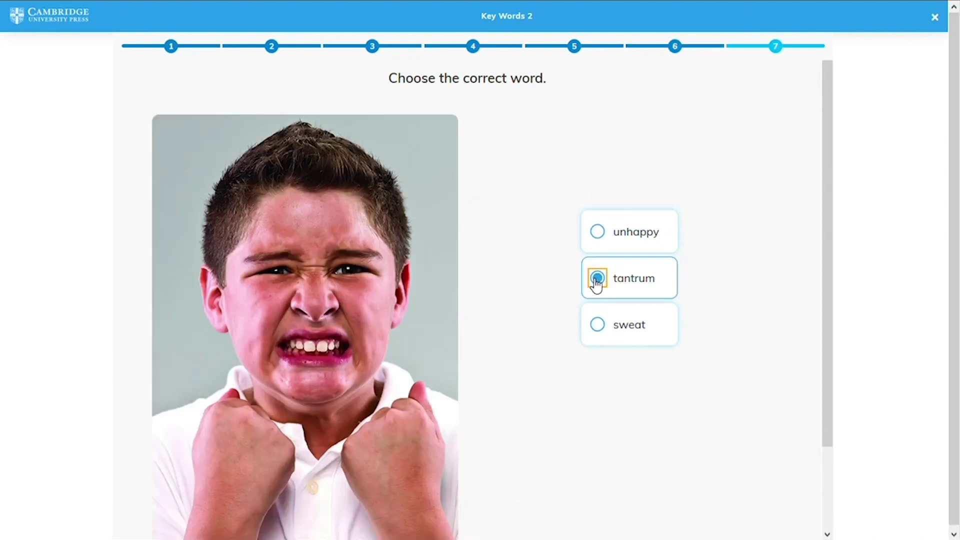
{"action": "left_click", "coordinate": [478, 532]}
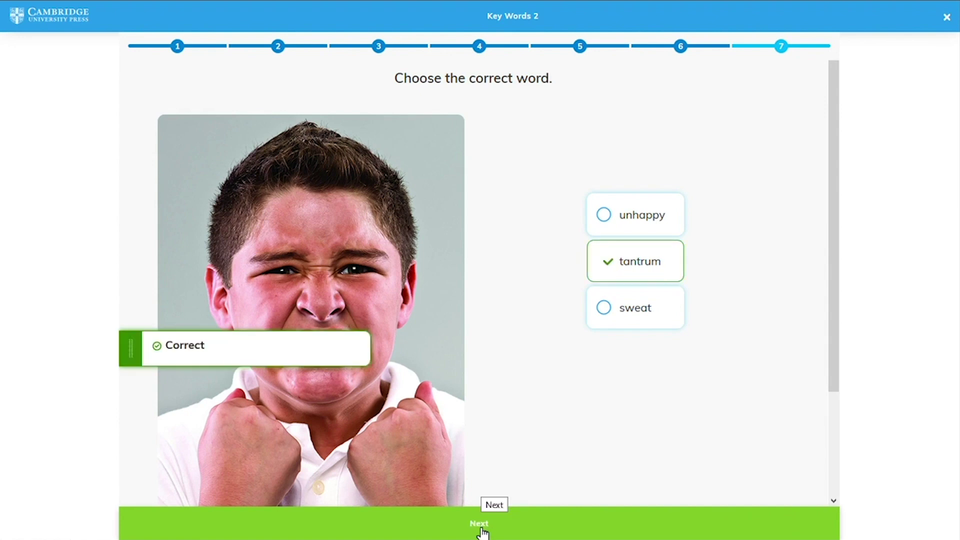
{"action": "left_click", "coordinate": [480, 525]}
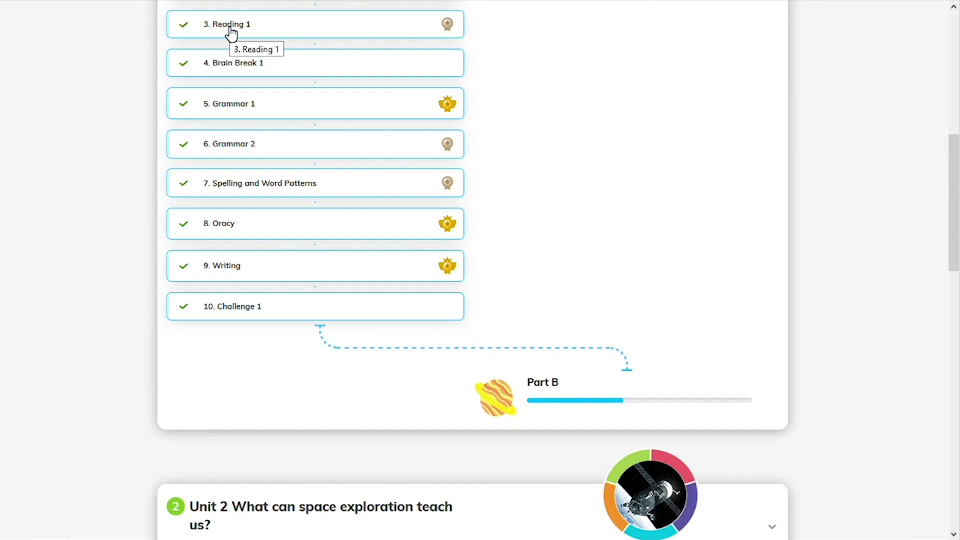
Open the Reading 1 activity in Unit 1 Part A and show its accompanying side content
{"action": "left_click", "coordinate": [230, 32]}
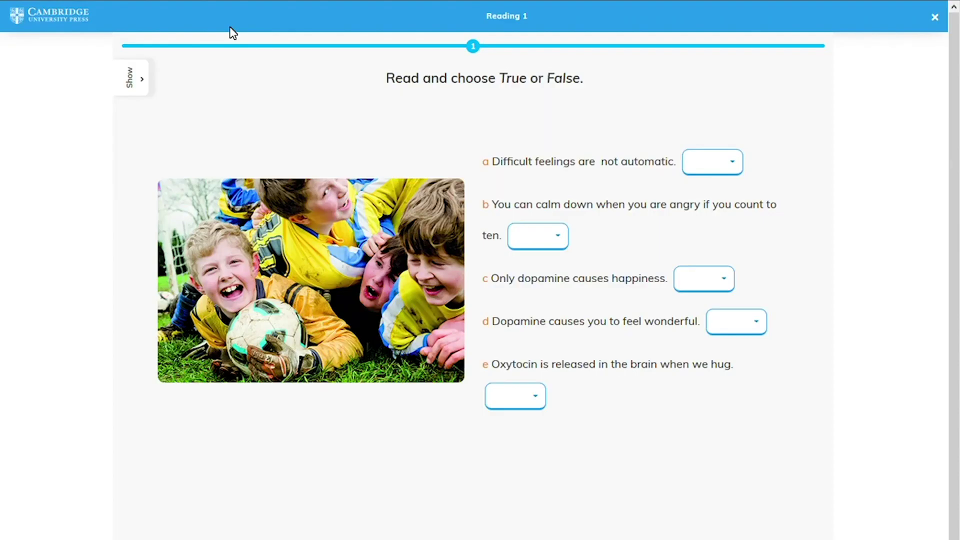
{"action": "left_click", "coordinate": [143, 85]}
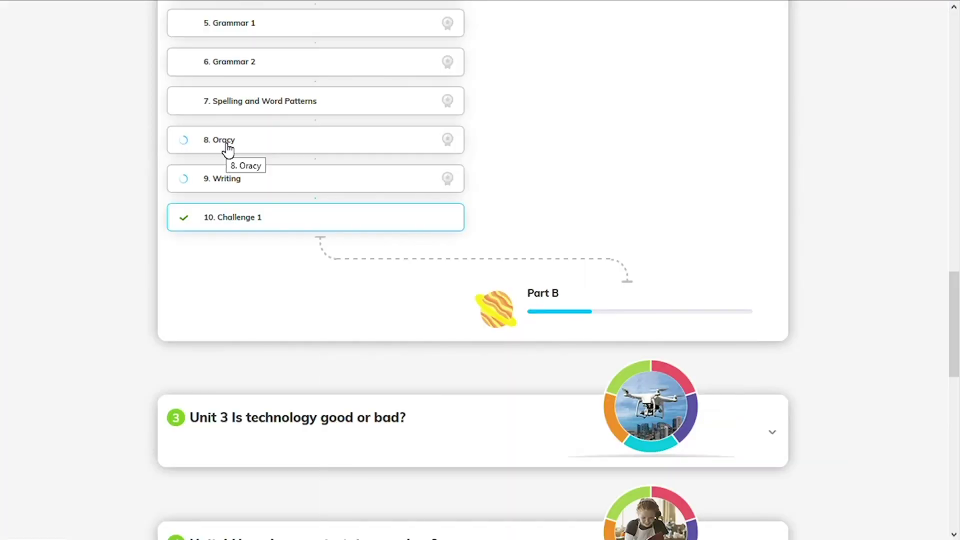
Open the Oracy activity in Unit 2 Part A, reveal its animation, play it in full screen and pause it
{"action": "left_click", "coordinate": [227, 145]}
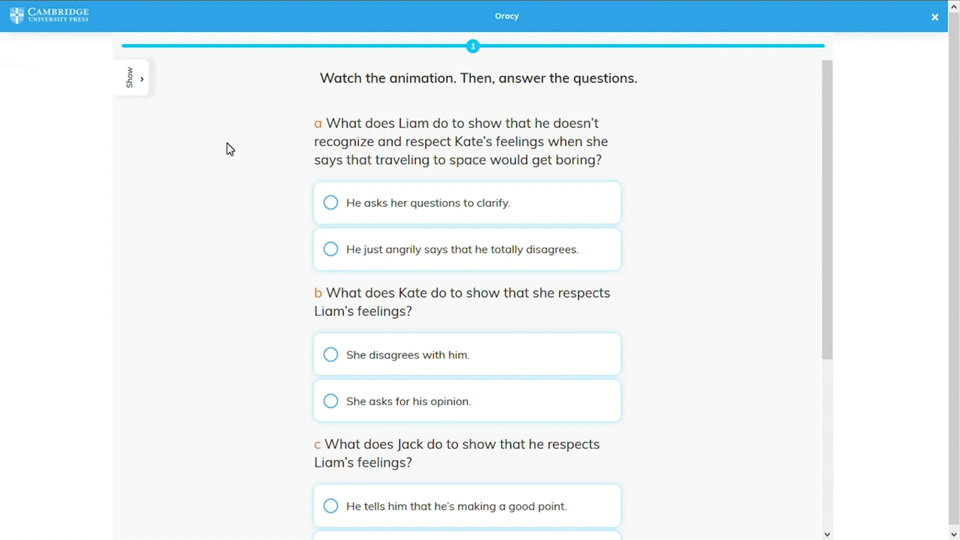
{"action": "left_click", "coordinate": [141, 85]}
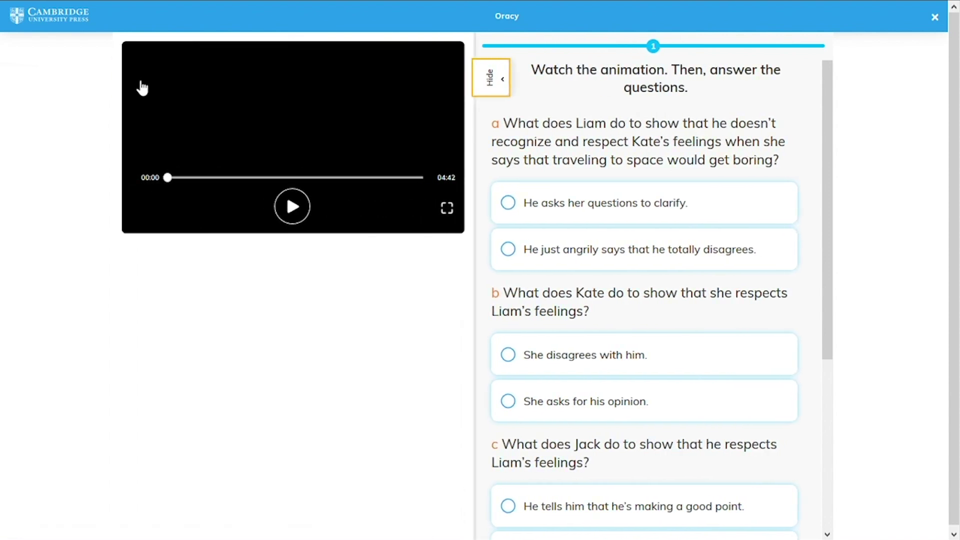
{"action": "left_click", "coordinate": [298, 206]}
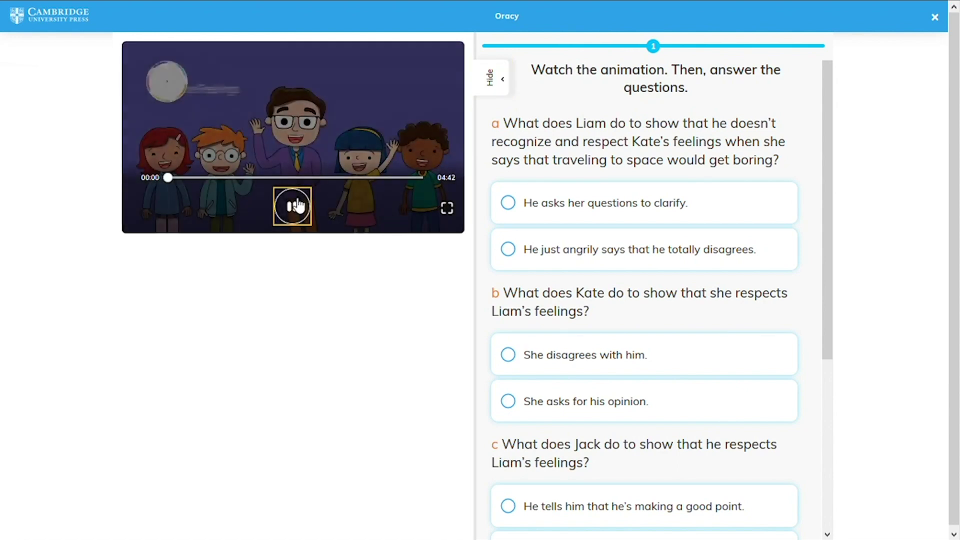
{"action": "left_click", "coordinate": [447, 208]}
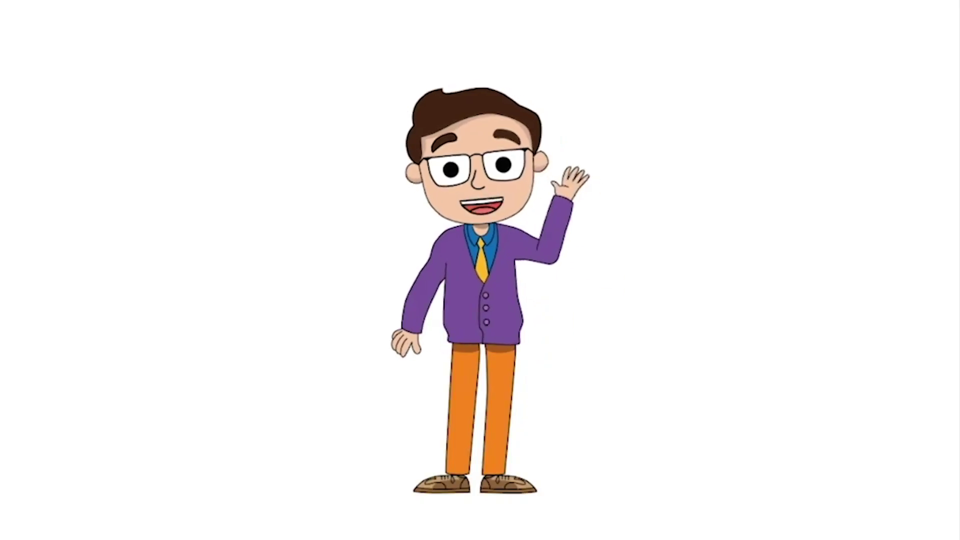
{"action": "mouse_move", "coordinate": [442, 192]}
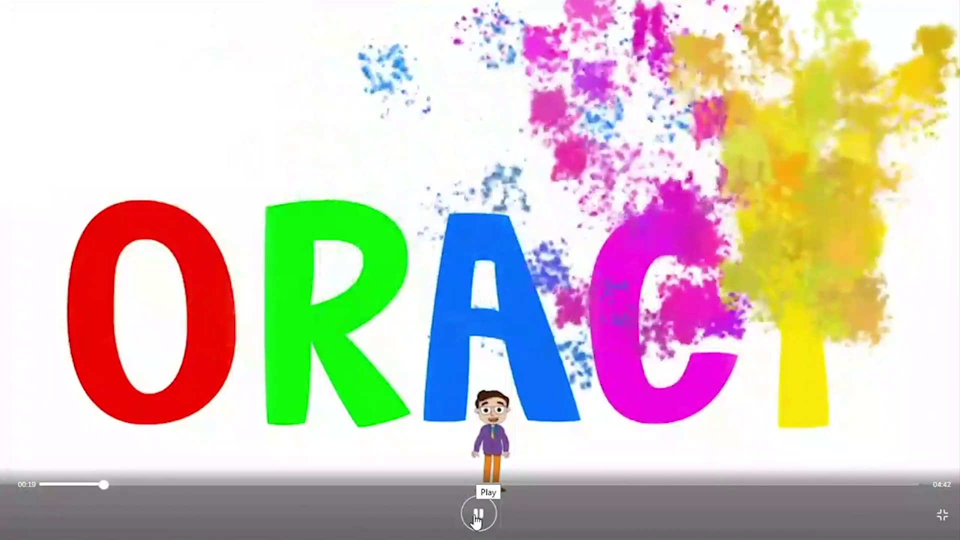
{"action": "left_click", "coordinate": [476, 517]}
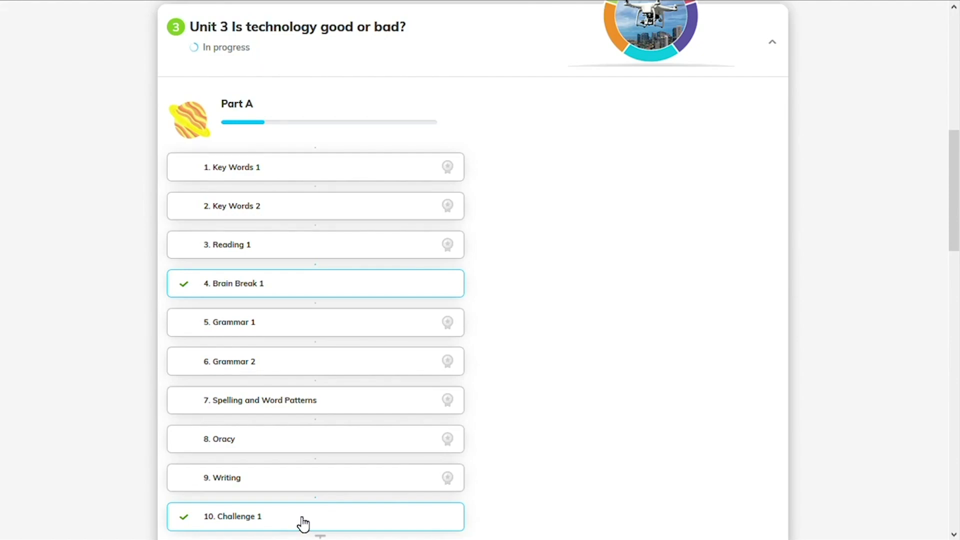
Open Challenge 1 in Unit 3 Part A and start the Fish Grow game
{"action": "left_click", "coordinate": [303, 517]}
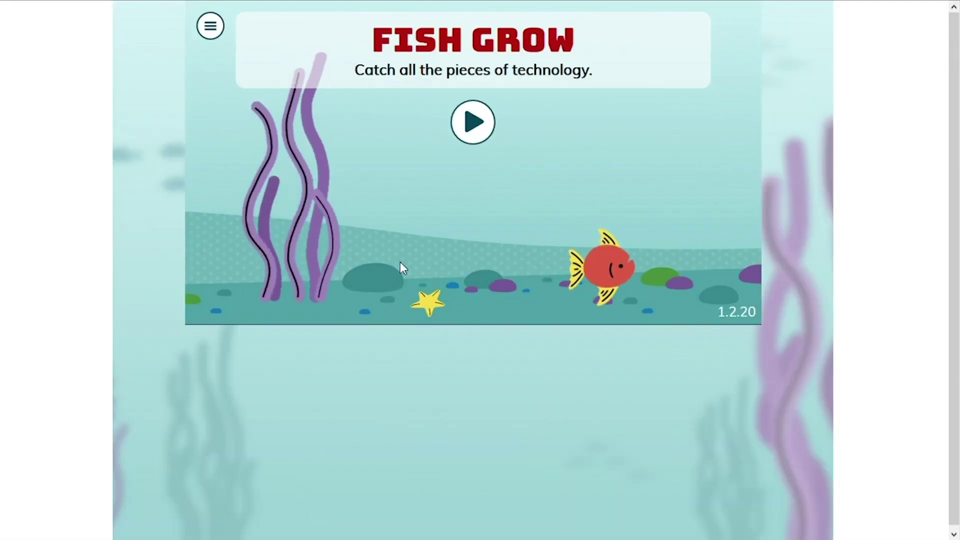
{"action": "left_click", "coordinate": [470, 127]}
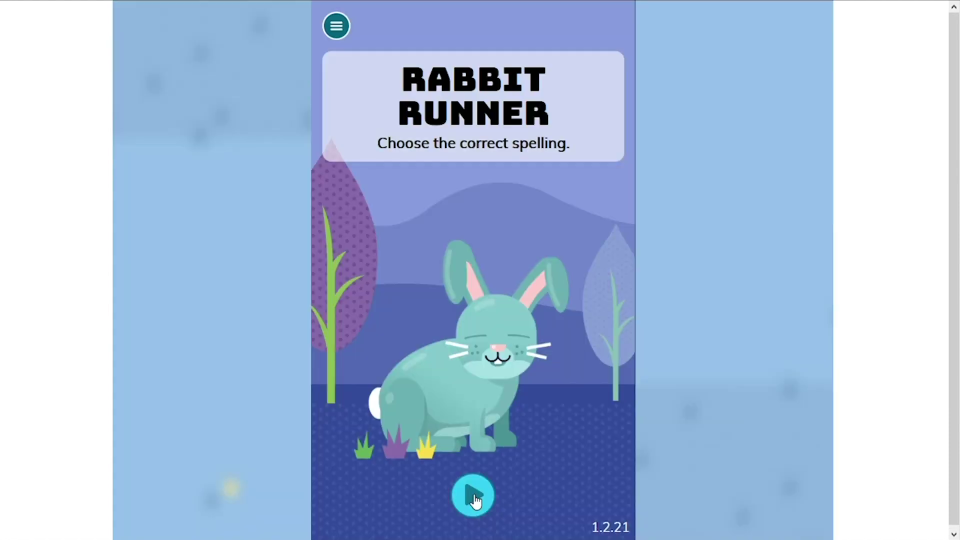
Start the Rabbit Runner spelling game and steer the rabbit to the left lane, then back to the right
{"action": "left_click", "coordinate": [473, 496]}
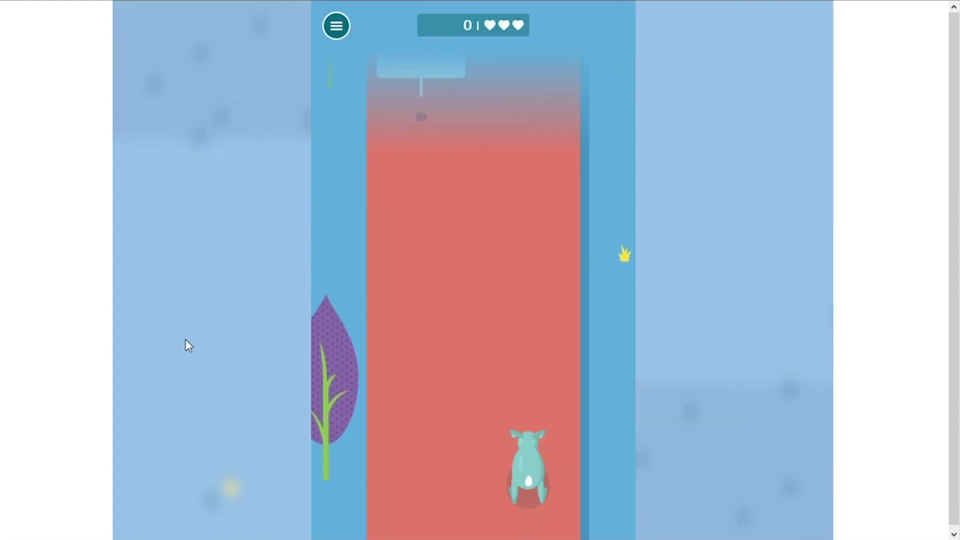
{"action": "key", "text": "Left"}
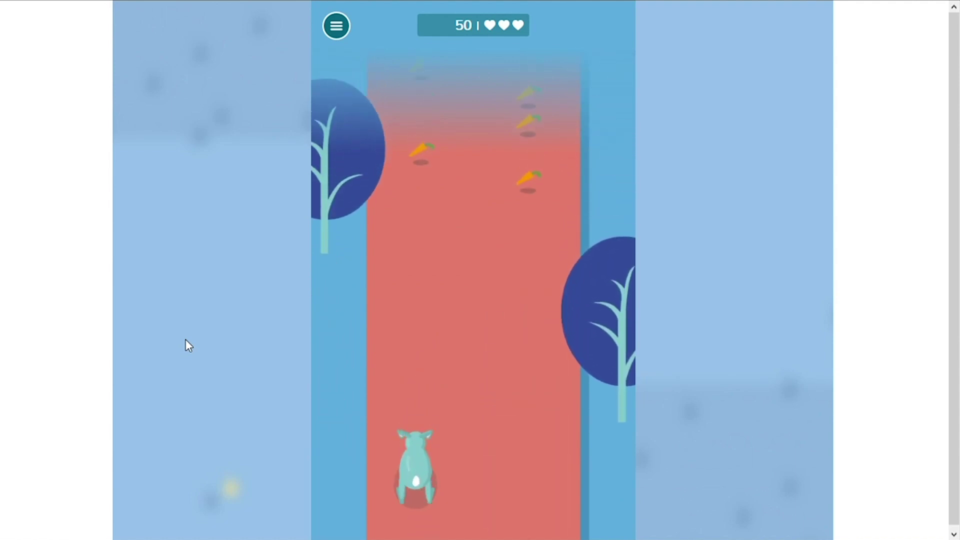
{"action": "key", "text": "Right"}
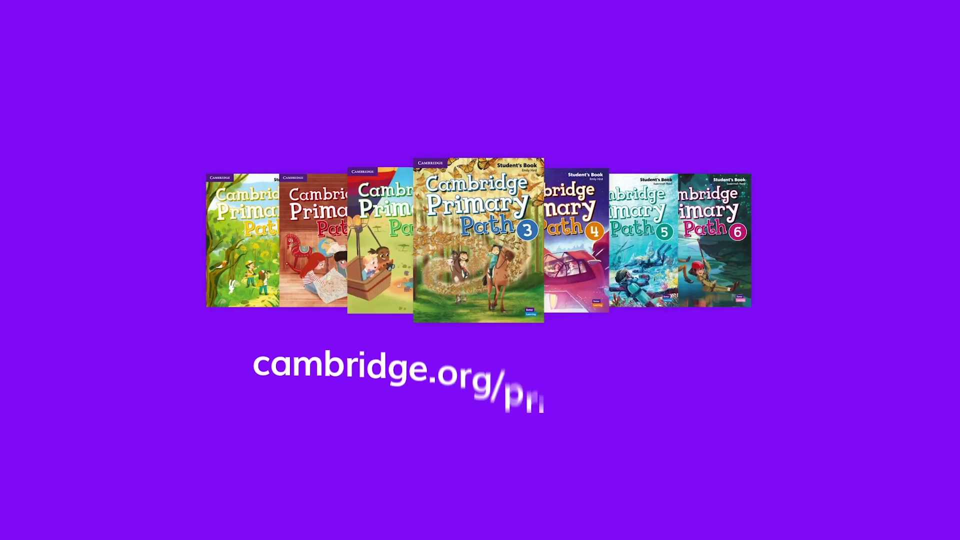